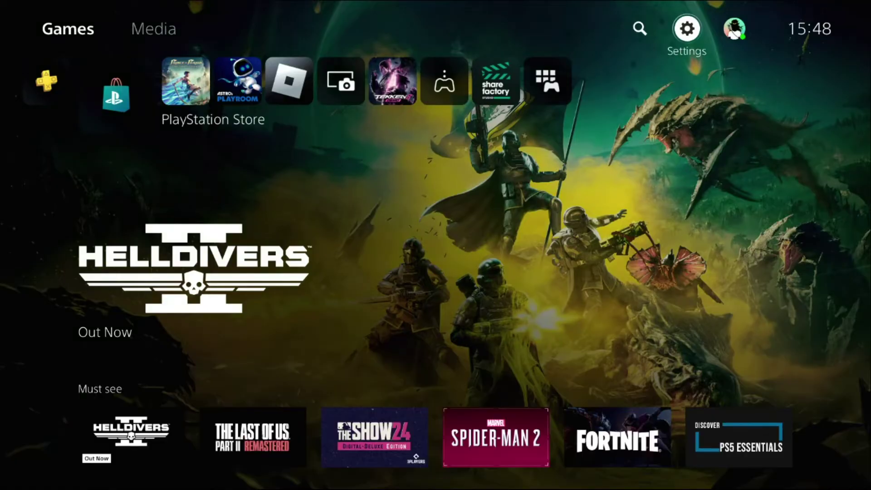
Go from Home through Settings and Network to Set Up Internet Connection
key("Left")
key("Right")
key("Return")
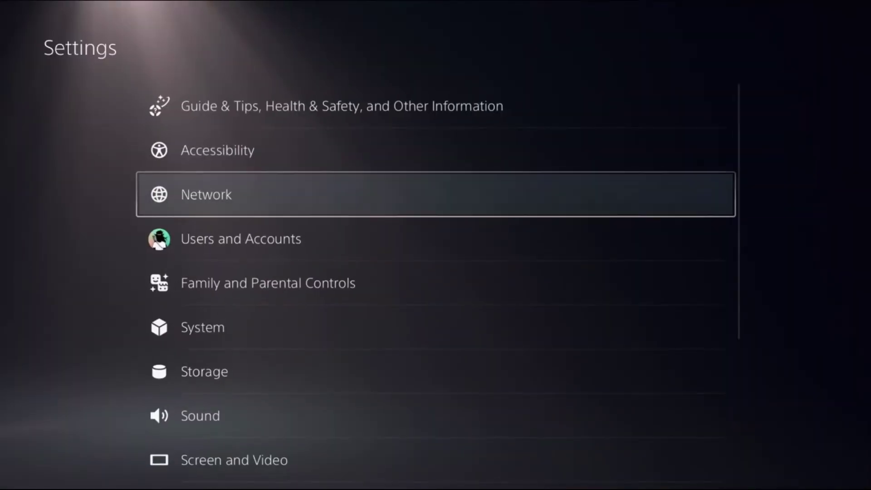
key("Down")
key("Down")
key("Return")
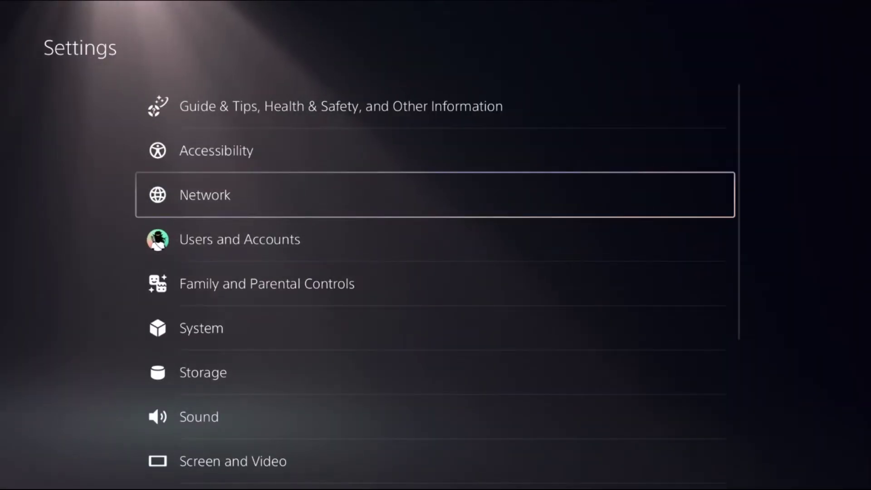
key("Return")
key("Down")
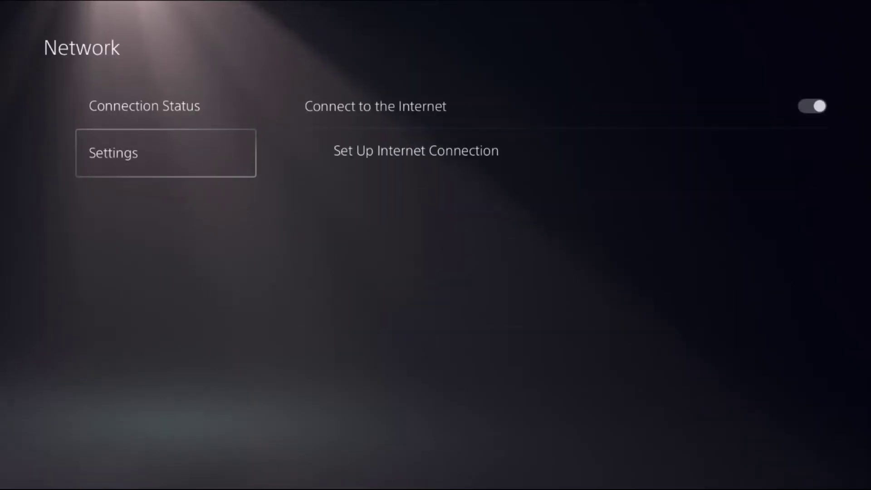
key("Right")
key("Down")
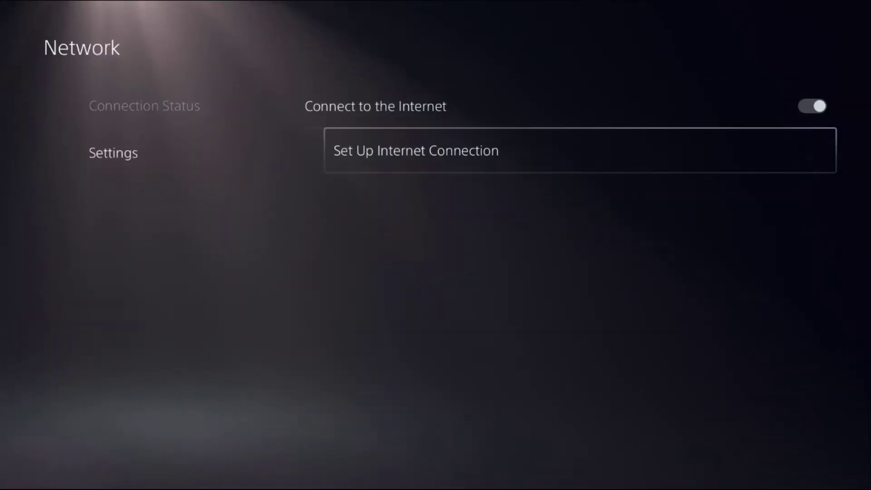
Bring up the options menu for the Airial13 Wi-Fi network
key("Return")
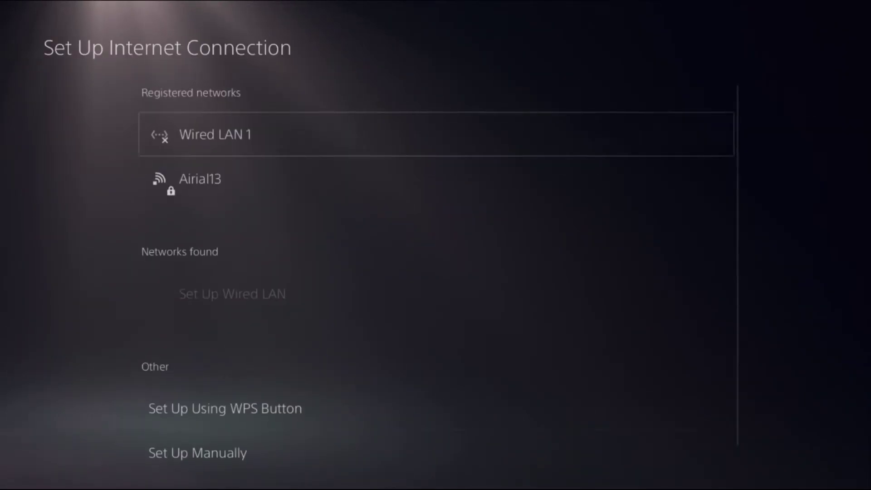
key("Down")
key("Up")
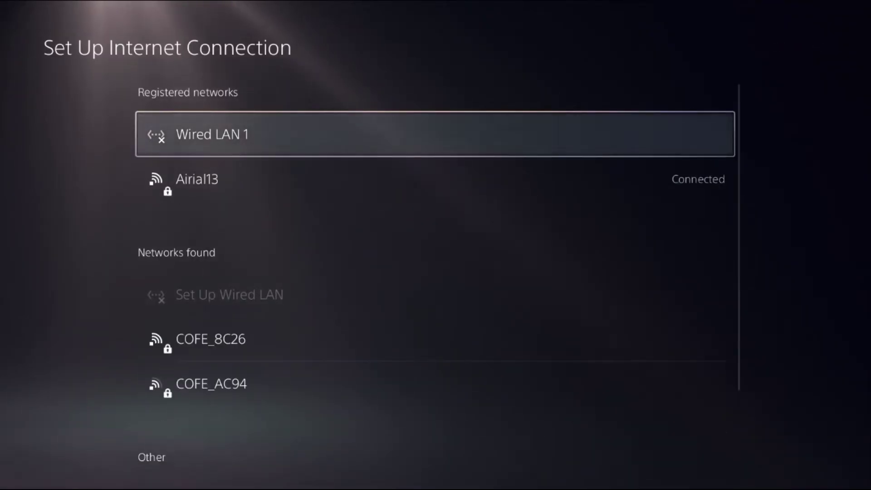
key("Down")
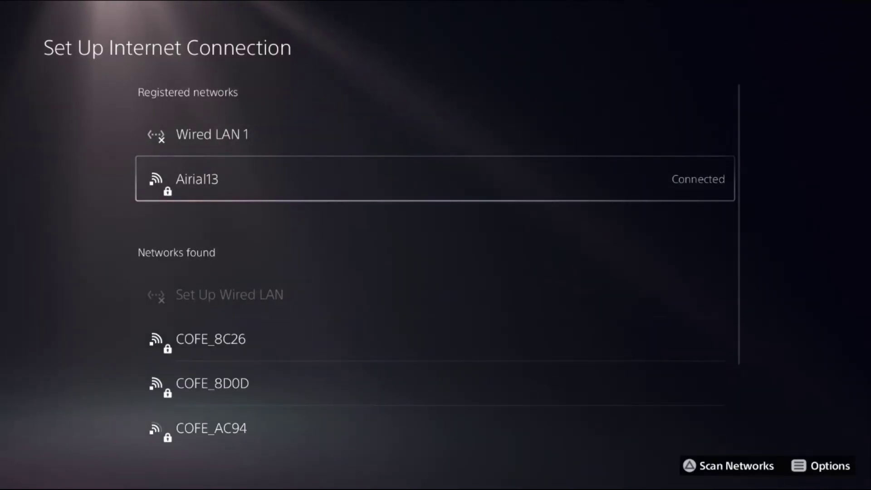
key("Return")
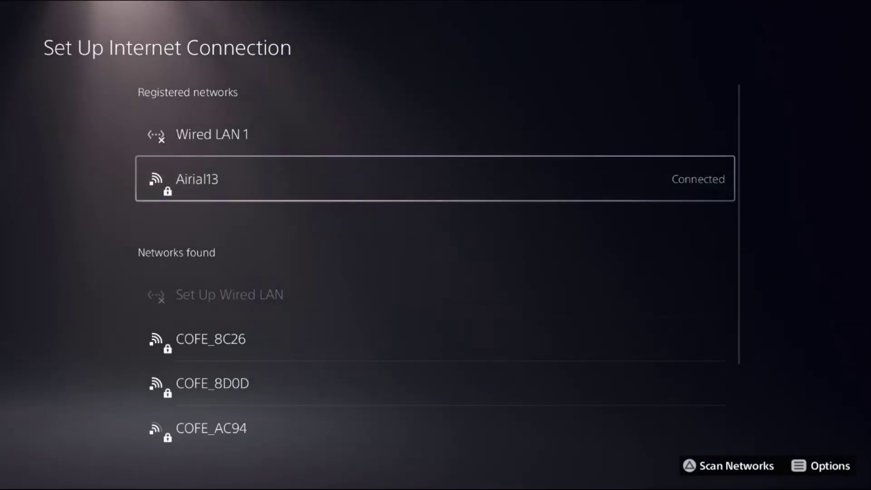
key("Menu")
Check Wi-Fi Frequency Bands and leave it on Automatic
key("Down")
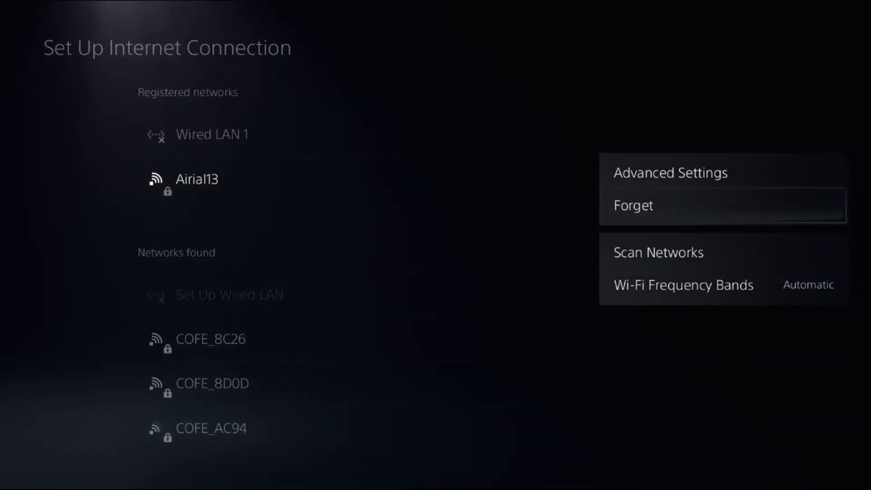
key("Up")
key("Down")
key("Down")
key("Down")
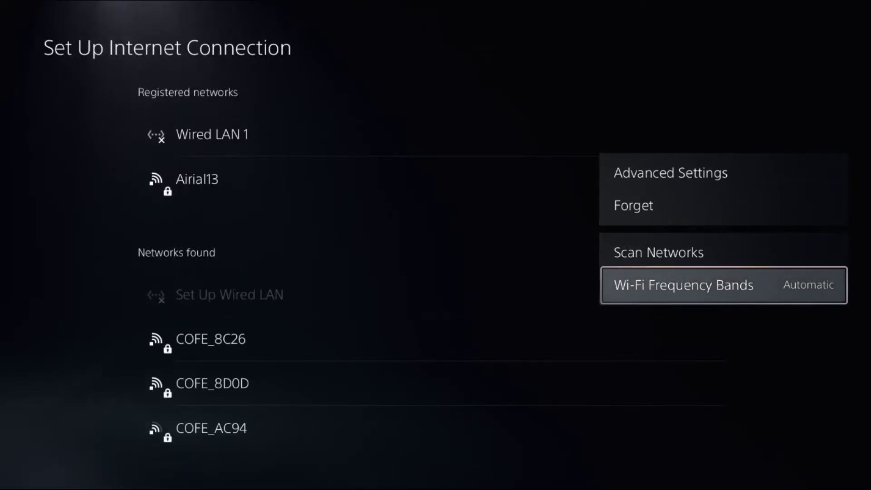
key("Return")
key("Return")
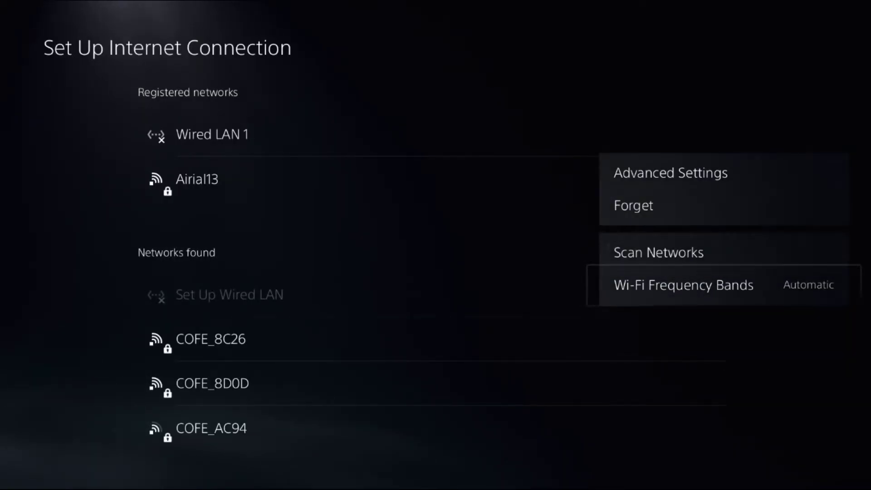
key("Up")
key("Up")
key("Up")
key("Return")
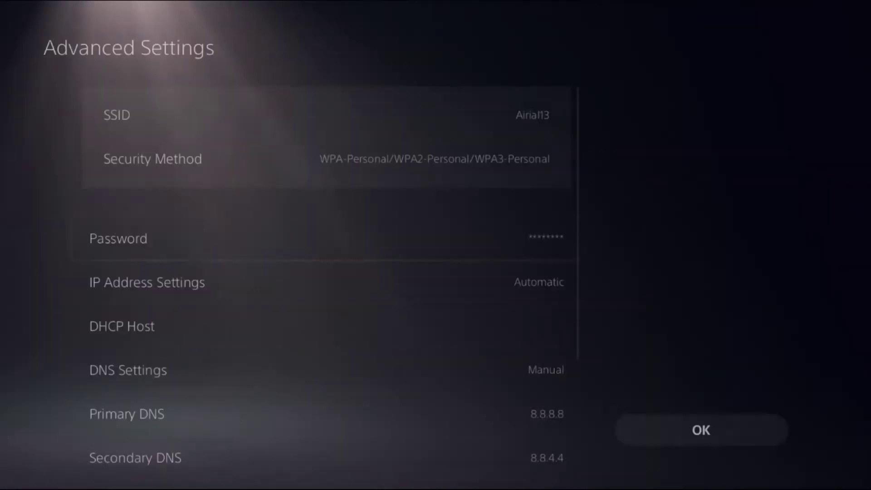
Keep Airial13's DNS Settings on Manual
key("Down")
key("Down")
key("Down")
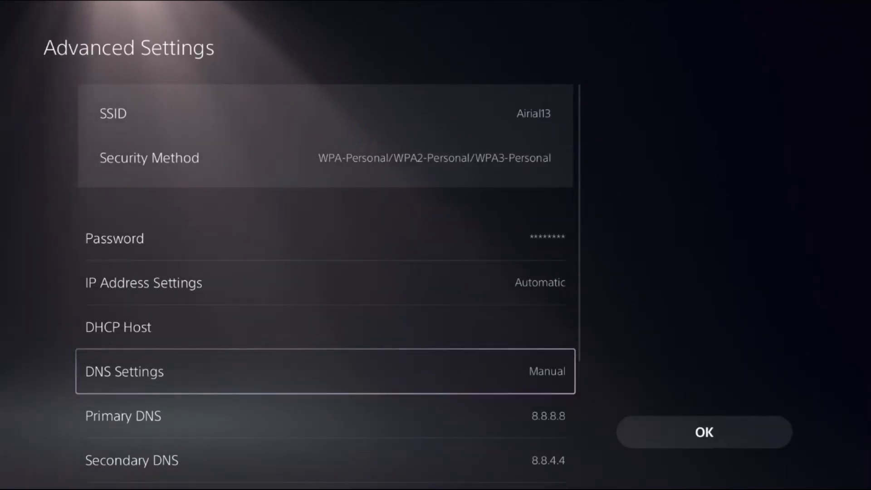
key("Return")
key("Return")
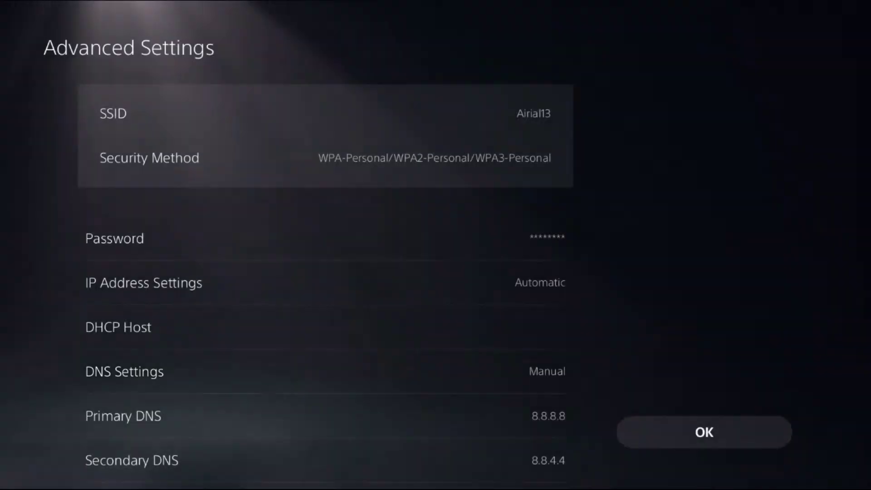
key("Down")
key("Down")
key("Up")
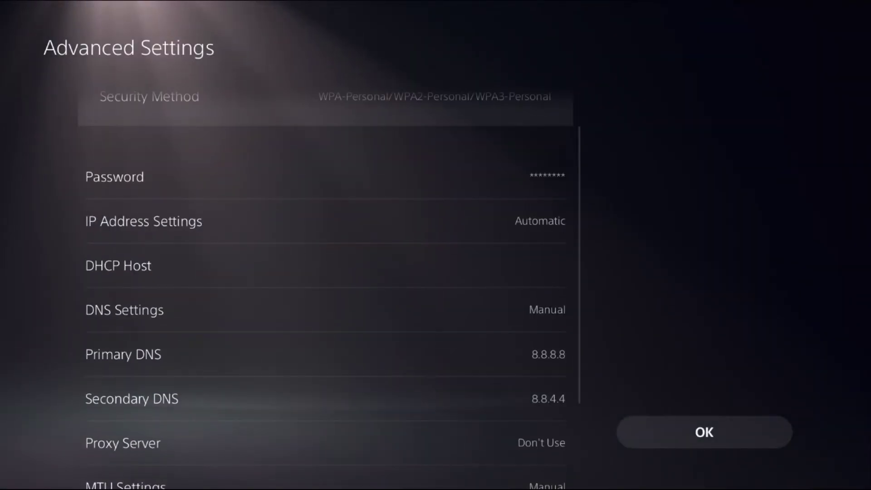
key("Down")
key("Up")
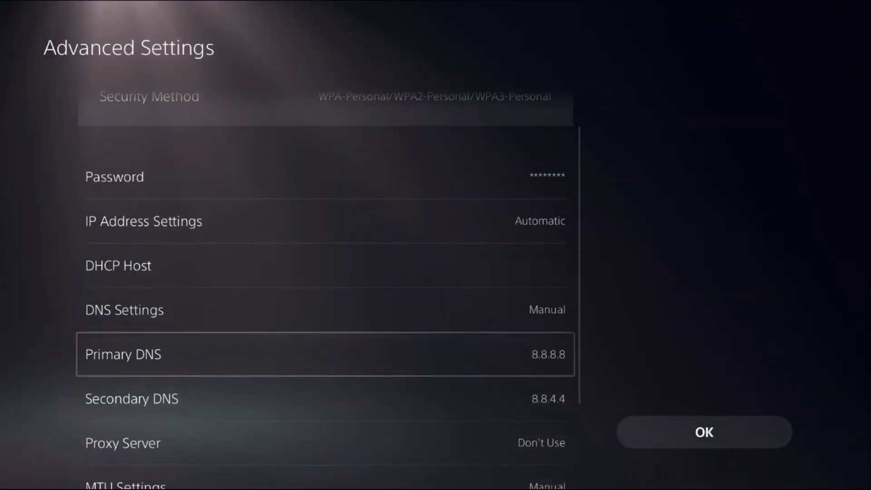
key("Down")
key("Up")
Enter Primary DNS 8.8.8.8 and Secondary DNS 8.8.4.4
key("Return")
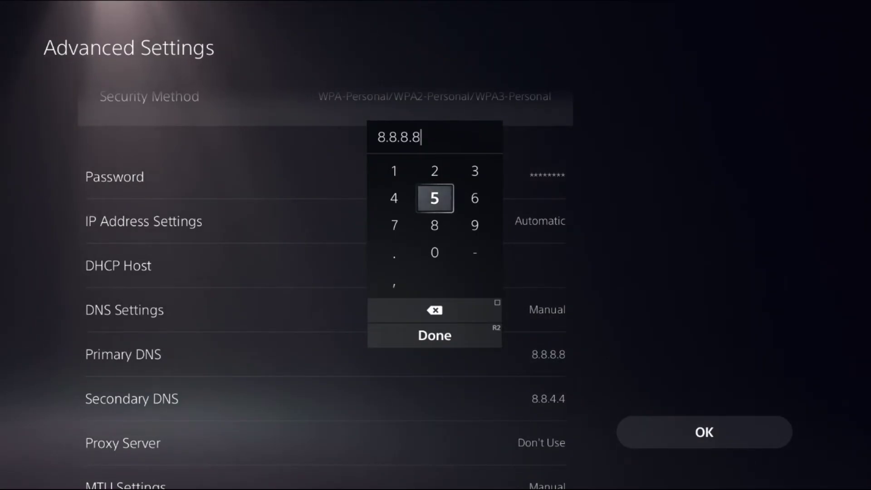
key("Down")
key("Down")
key("Down")
key("Down")
key("Return")
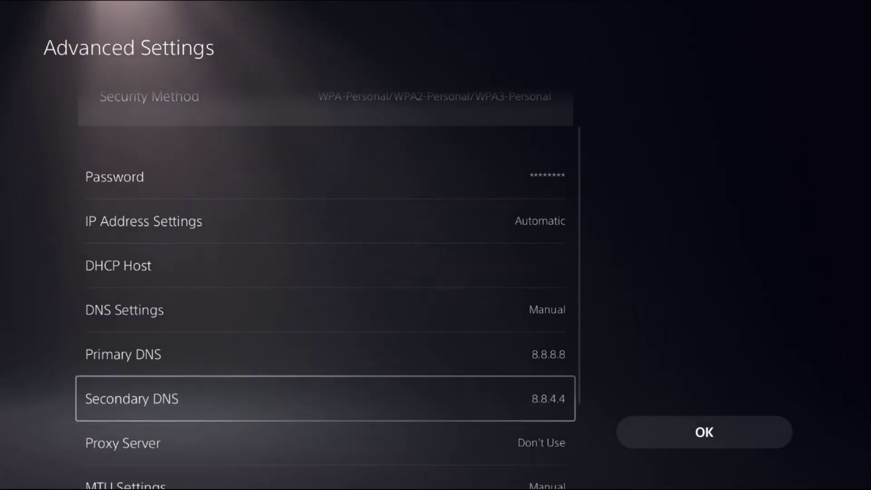
key("Return")
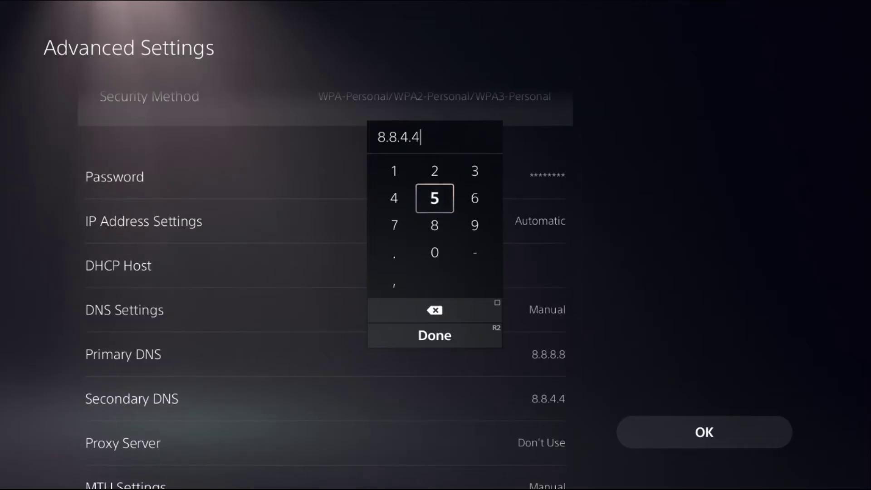
key("Down")
key("Down")
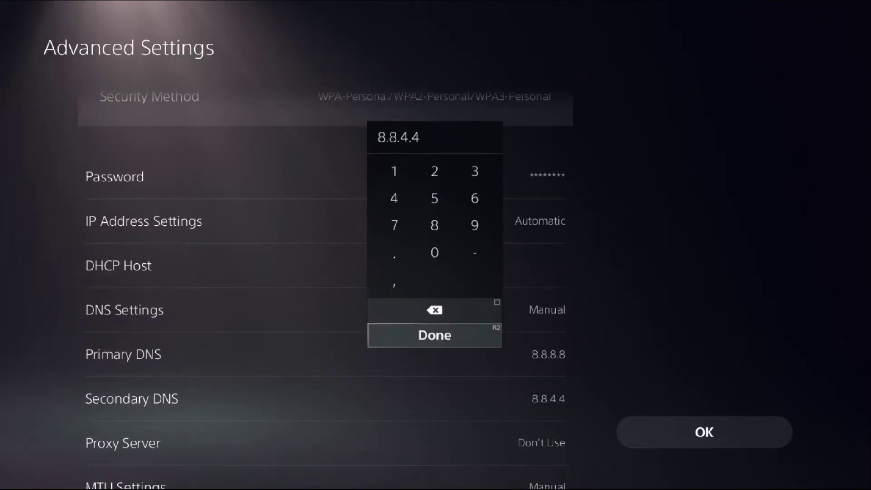
key("Return")
key("Down")
key("Down")
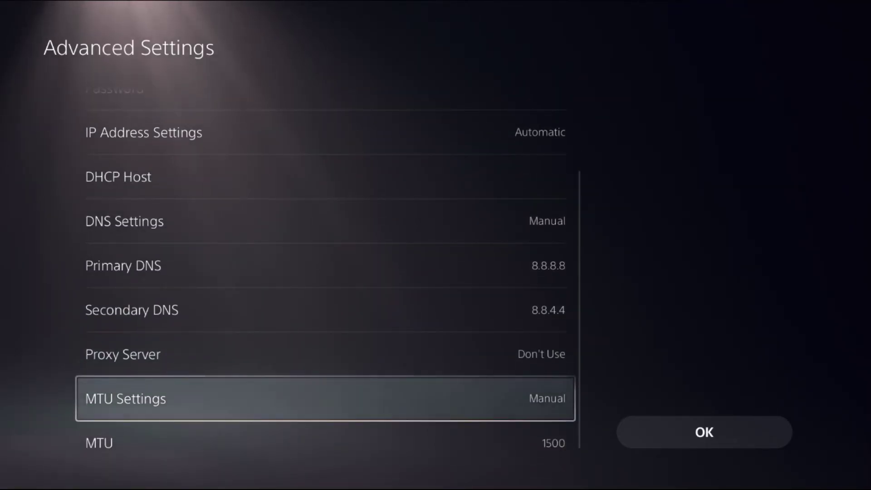
Keep MTU Settings on Manual
key("Down")
key("Up")
key("Return")
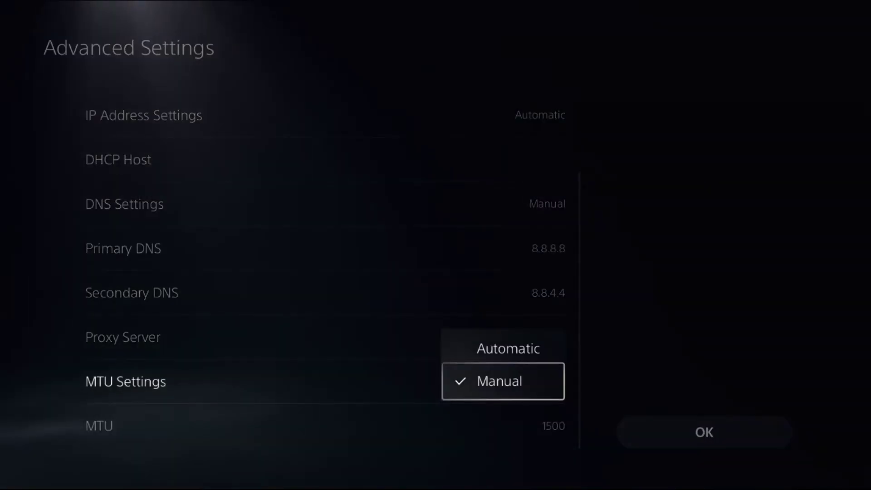
key("Return")
key("Down")
Clear the existing MTU value 1500
key("Return")
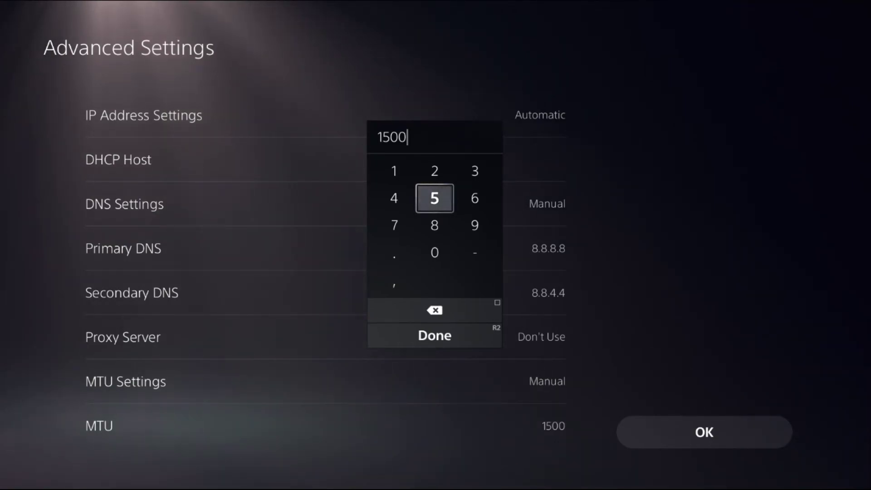
key("Down")
key("Down")
key("Down")
key("Down")
key("Up")
key("Return")
key("Return")
key("Return")
key("Return")
key("Up")
Enter 1472 as the new MTU and confirm it
key("Return")
key("Down")
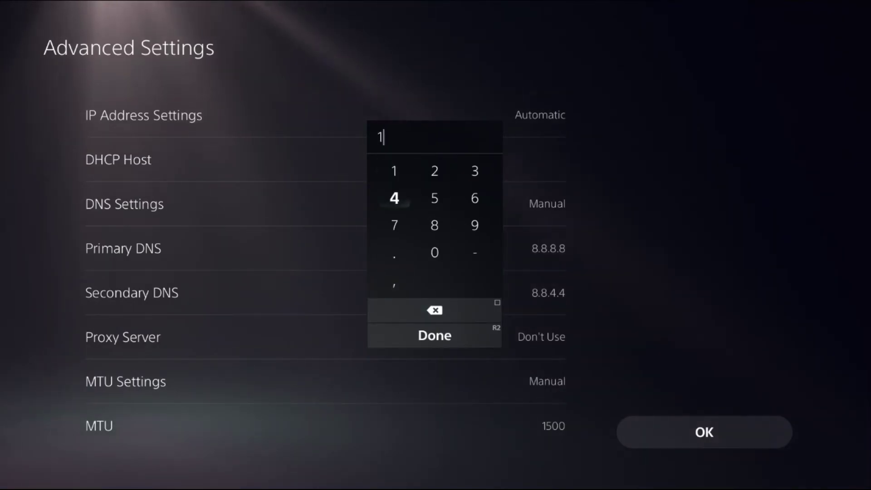
key("Return")
key("Up")
key("Right")
key("Up")
key("Return")
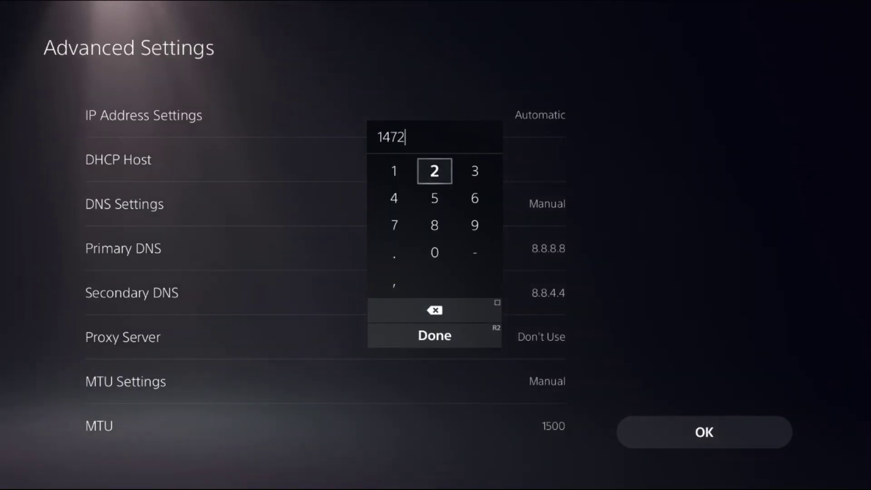
key("Down")
key("Down")
key("Down")
key("Down")
key("Down")
key("Return")
key("Right")
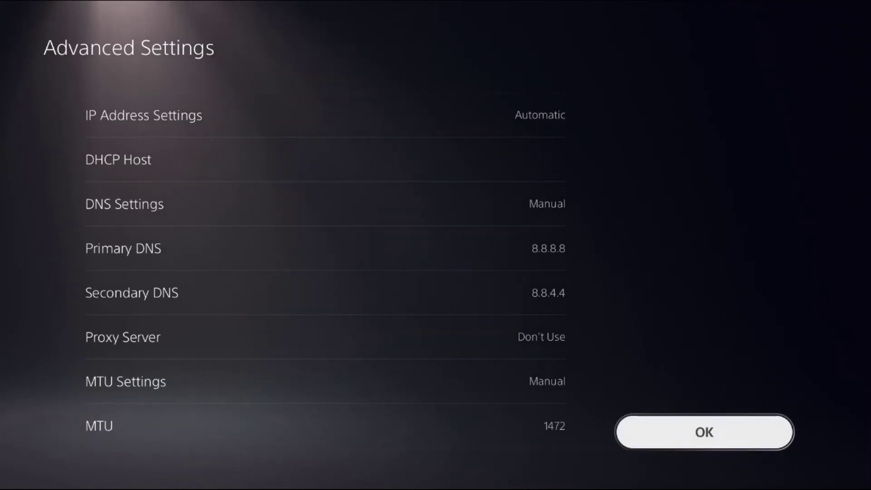
key("Return")
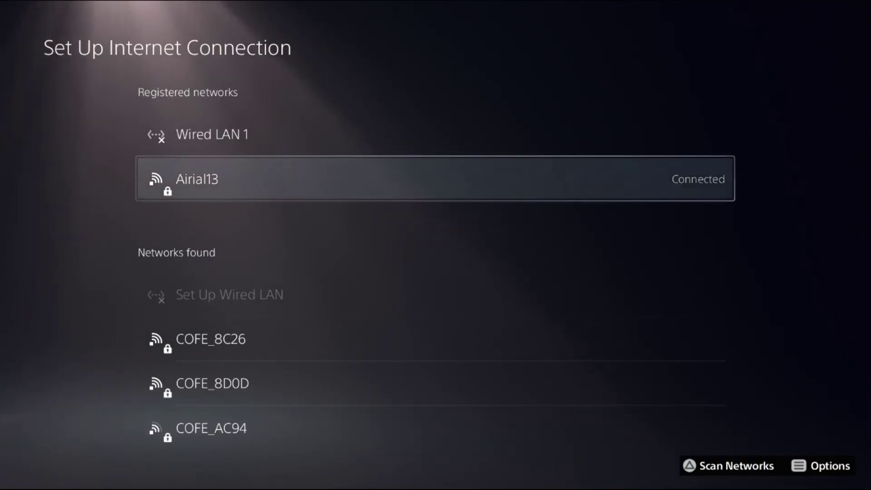
Back out of Network settings to the main Settings menu
key("Escape")
key("Left")
Choose Restart PS5 from the Control Center power options
key("Escape")
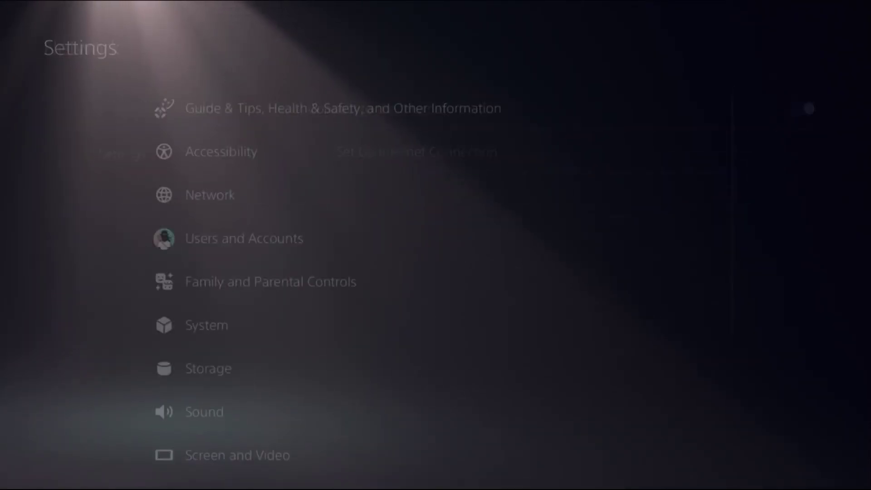
key("super")
key("Down")
key("Left")
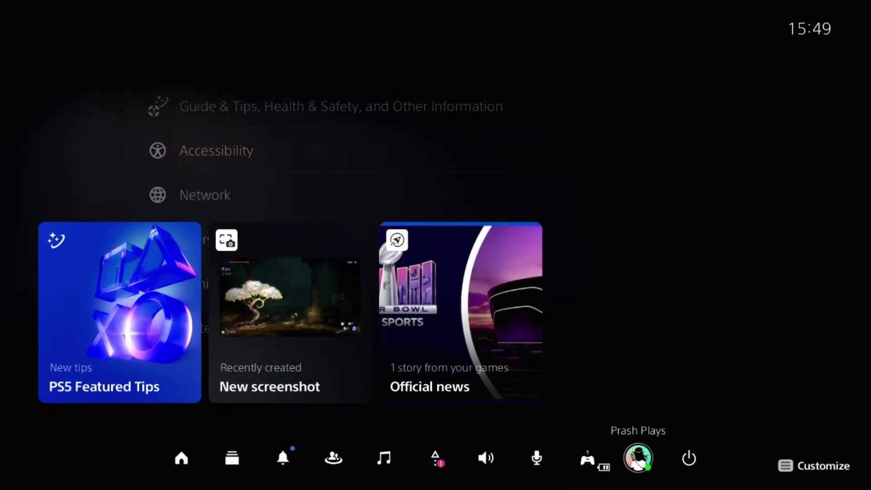
key("Right")
key("Return")
key("Down")
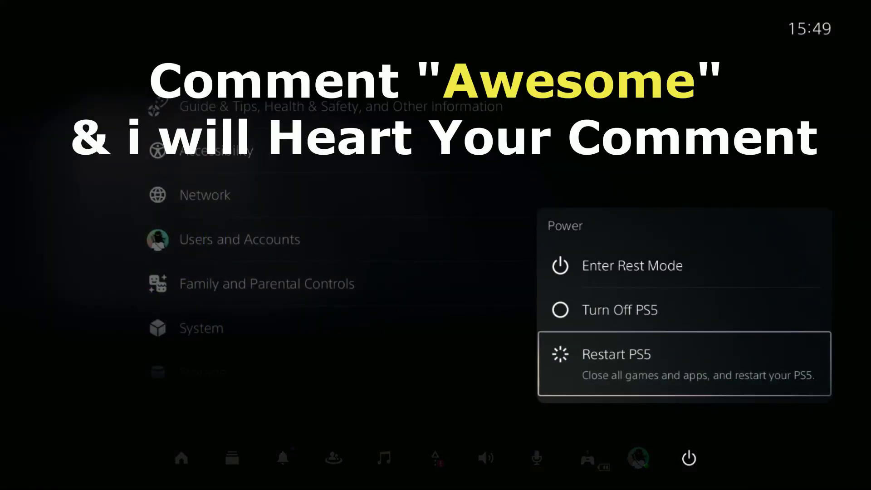